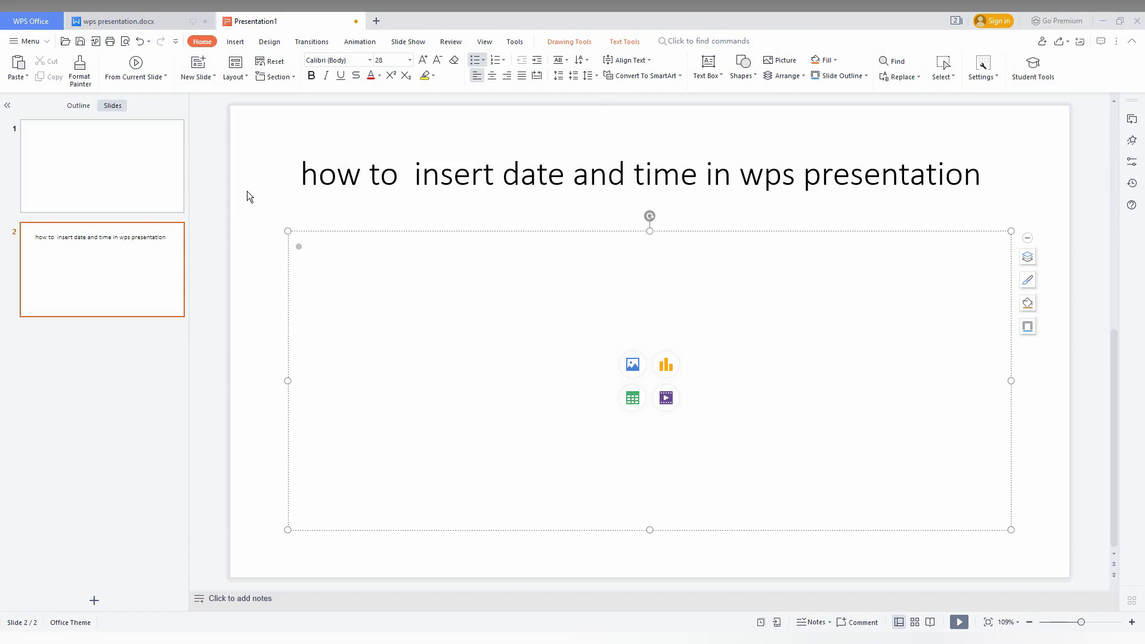
# Place the cursor in slide 2's empty content placeholder and bring up Insert > Date and Time.
pyautogui.click(245, 208)
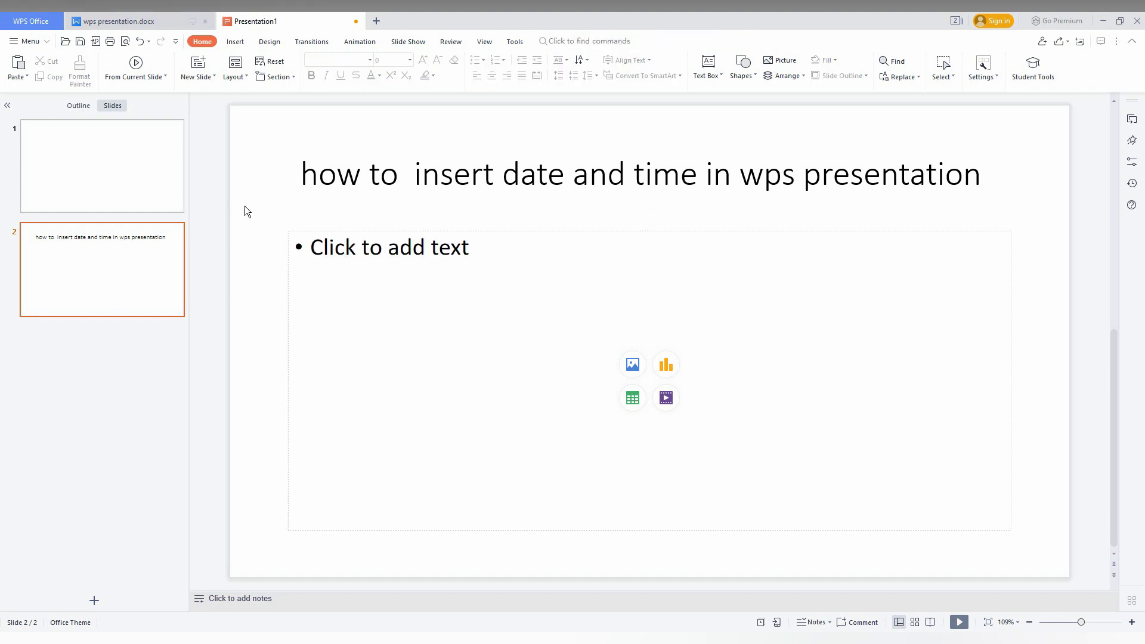
pyautogui.click(235, 41)
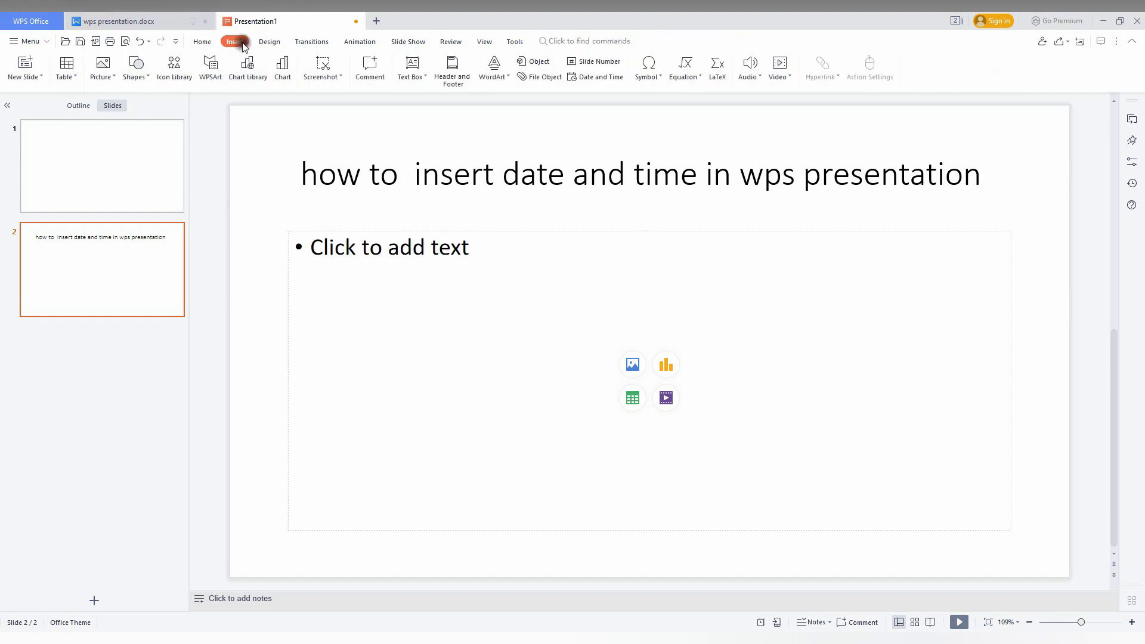
pyautogui.click(343, 299)
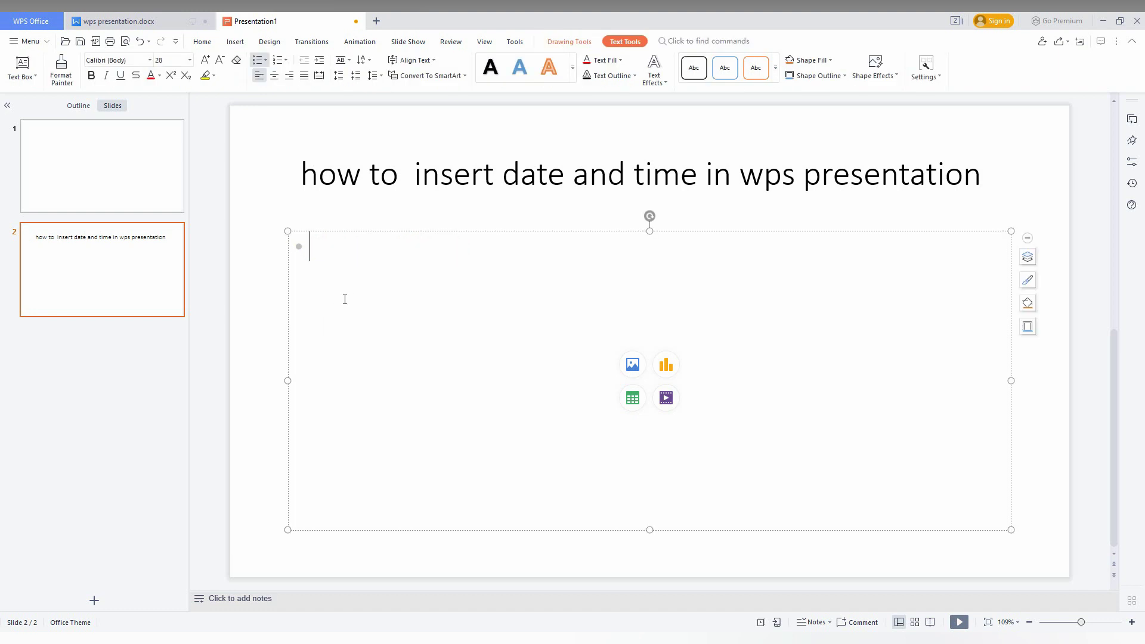
pyautogui.click(236, 41)
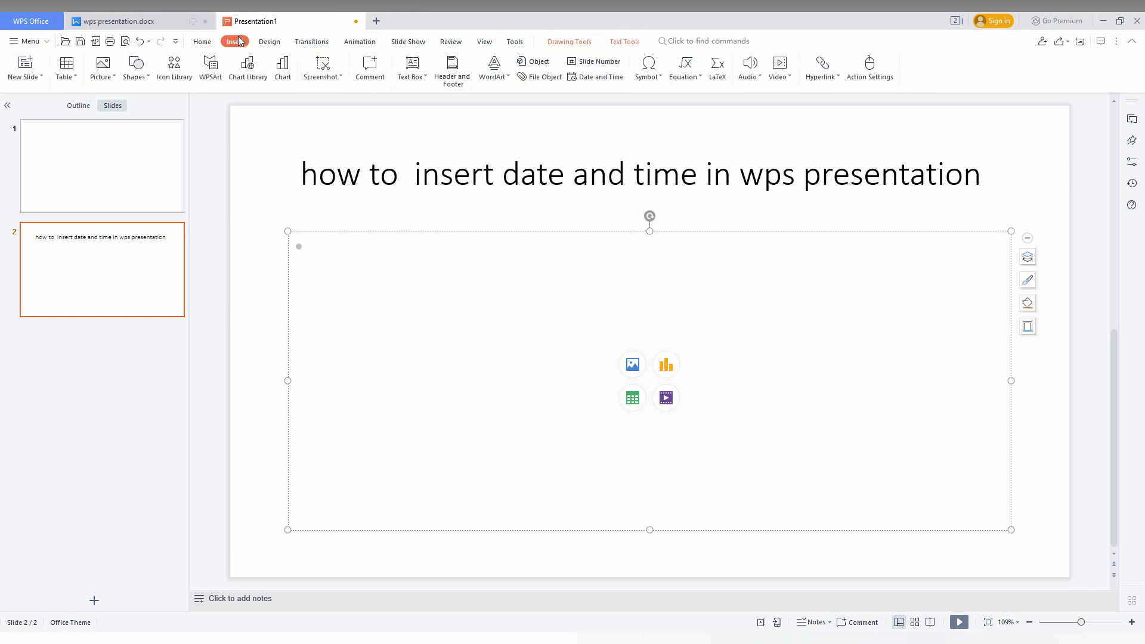
pyautogui.click(594, 77)
# Insert the 'Sunday, May 07, 2023' date format with English (America) as the language.
pyautogui.moveTo(535, 213); pyautogui.dragTo(640, 144)
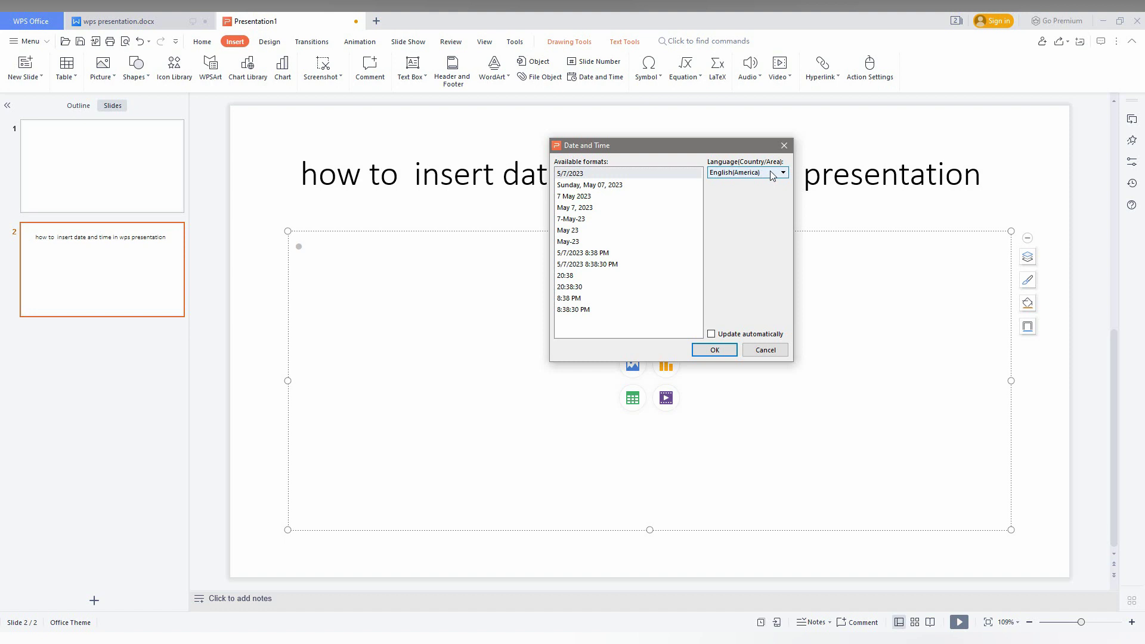
pyautogui.click(770, 170)
pyautogui.click(769, 172)
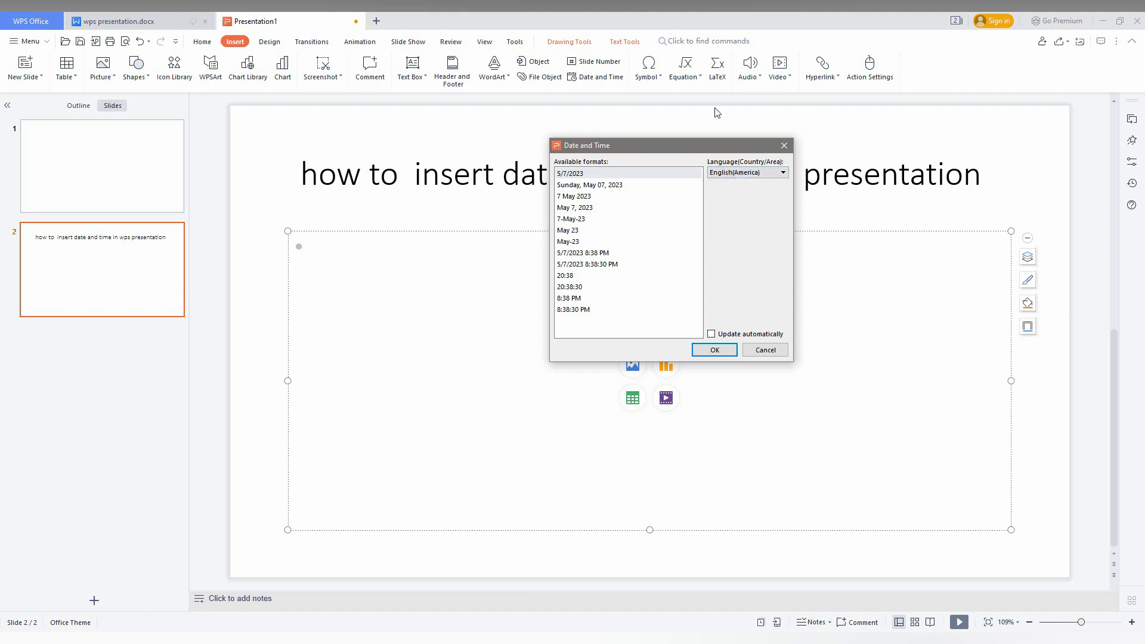
pyautogui.click(580, 185)
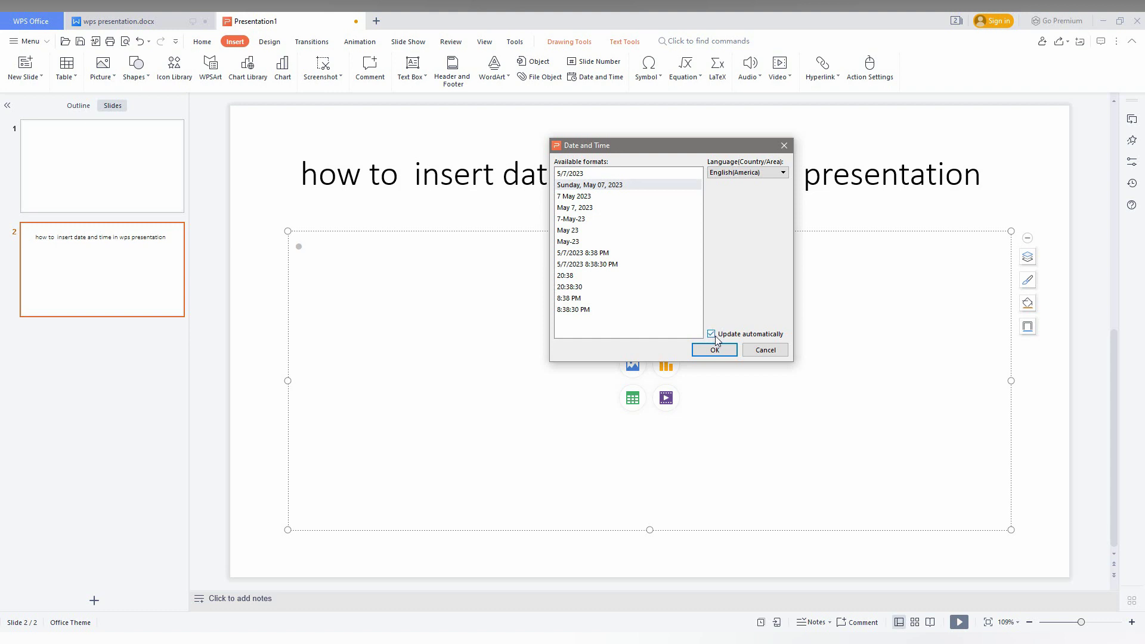
pyautogui.click(707, 355)
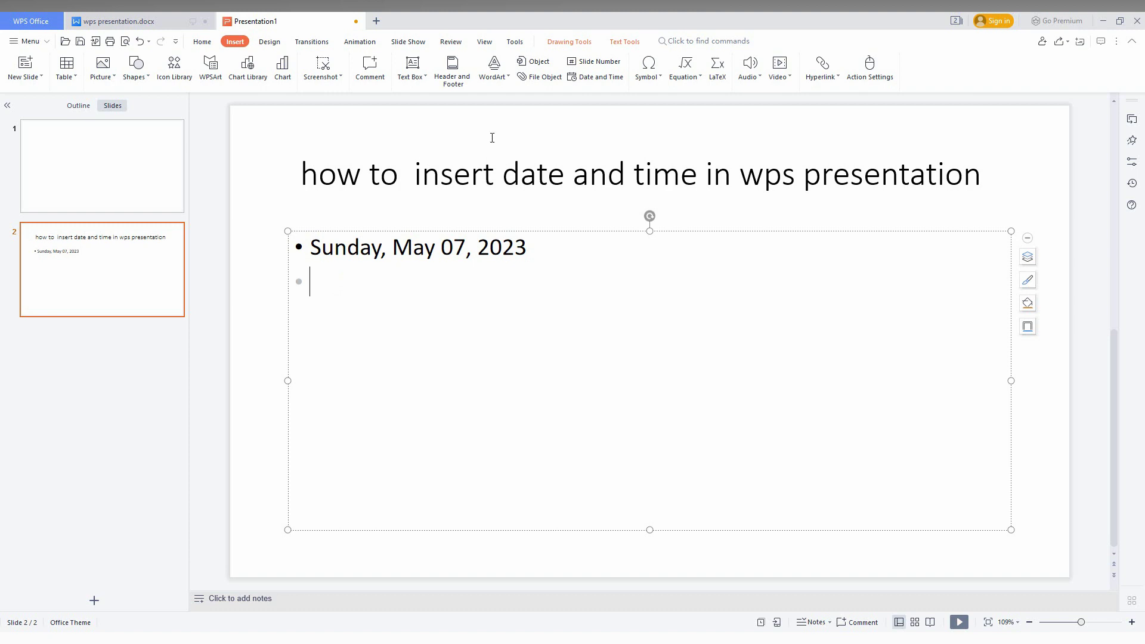
# Turn off bullets for the 'Sunday, May 07, 2023' line and the empty line below.
pyautogui.click(313, 245)
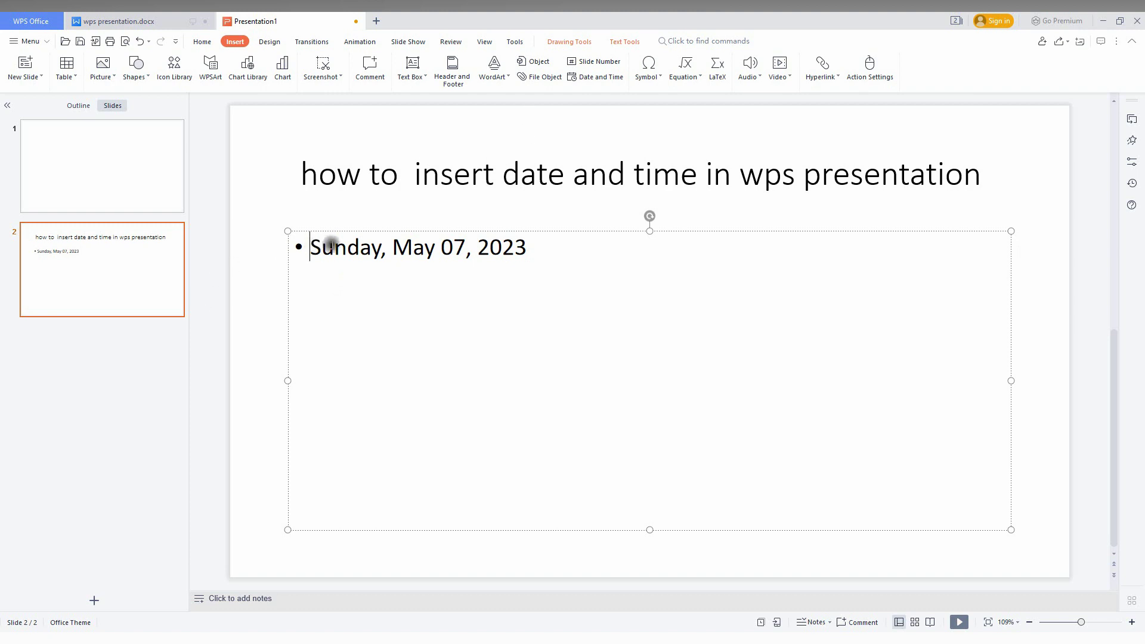
pyautogui.moveTo(332, 244); pyautogui.dragTo(662, 275)
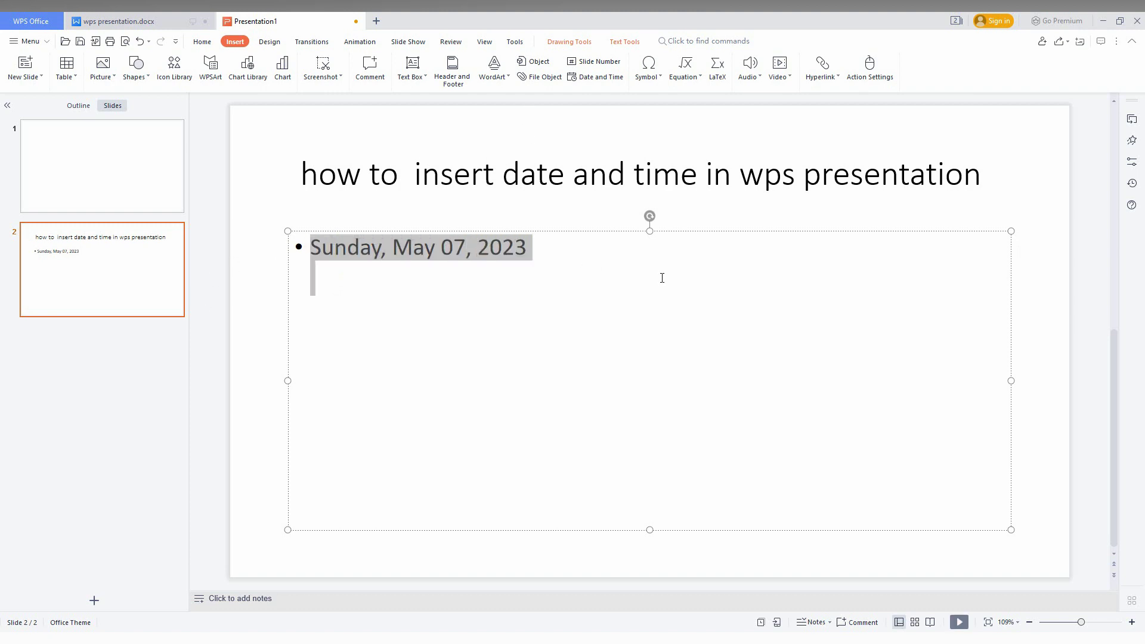
pyautogui.click(203, 42)
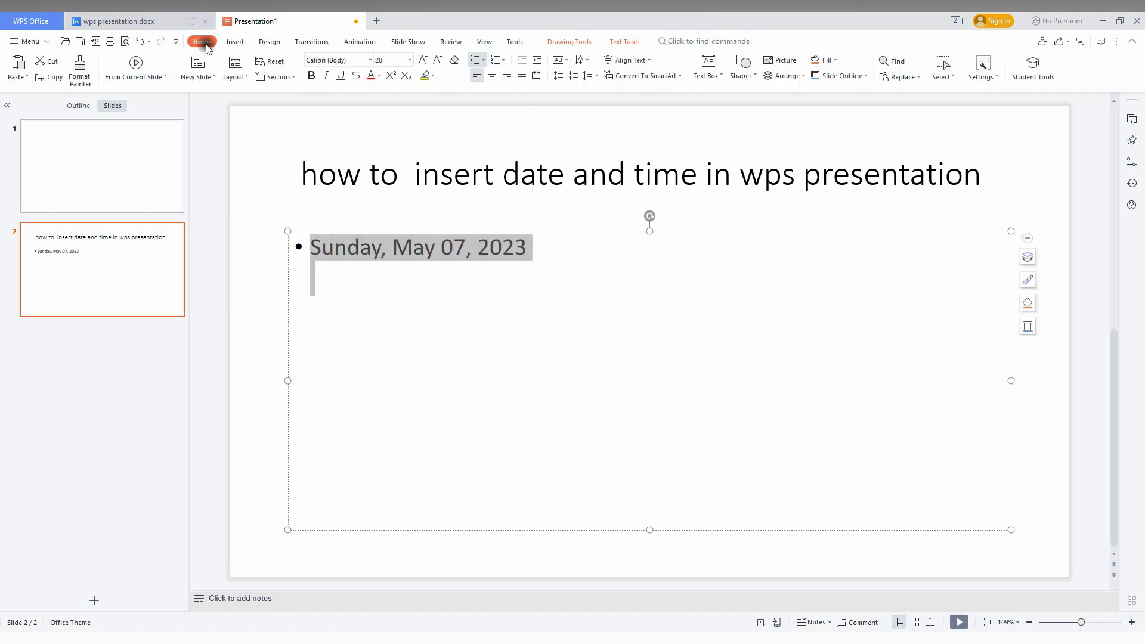
pyautogui.click(474, 60)
pyautogui.moveTo(325, 262); pyautogui.dragTo(311, 271)
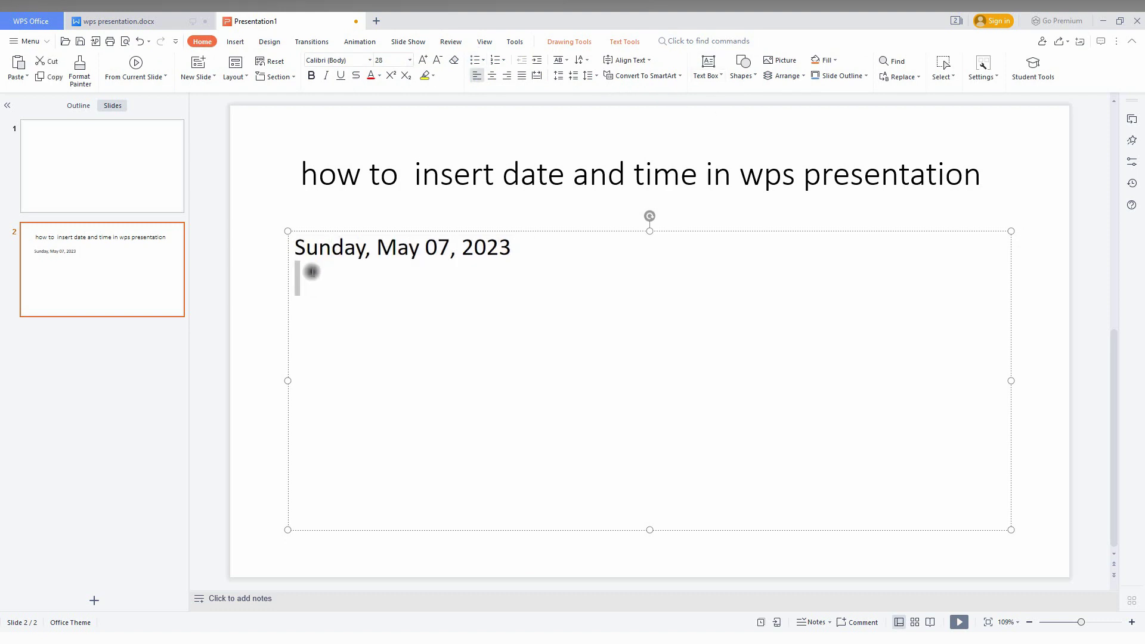
# Insert the time in 20:39:07 format, showing 20:39:17, on the line below the date.
pyautogui.click(240, 42)
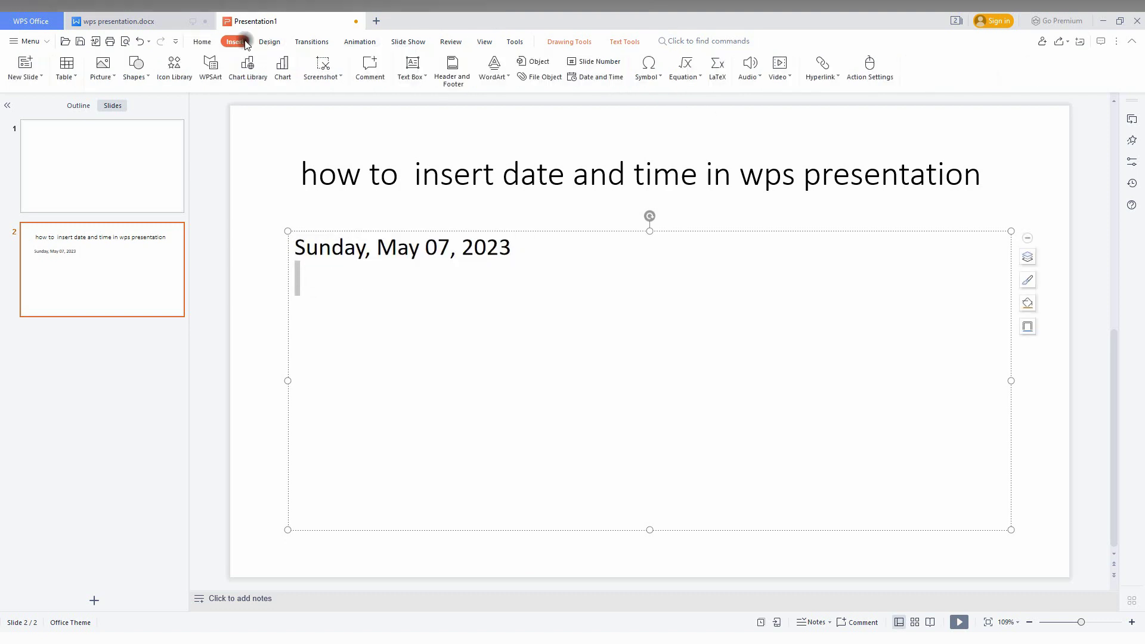
pyautogui.click(590, 77)
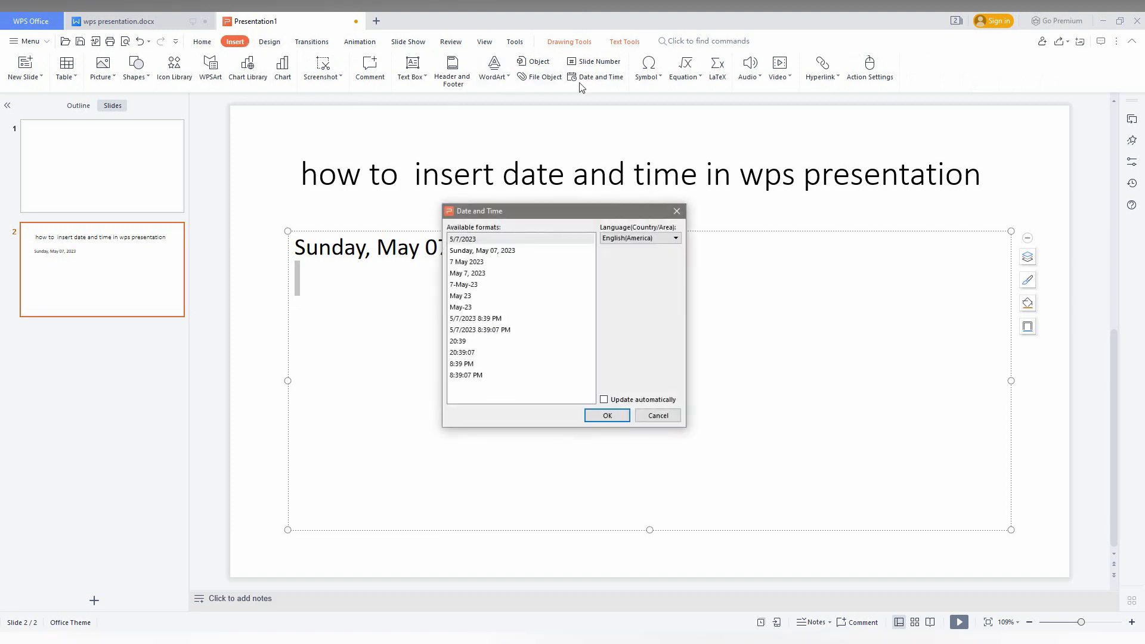
pyautogui.click(463, 342)
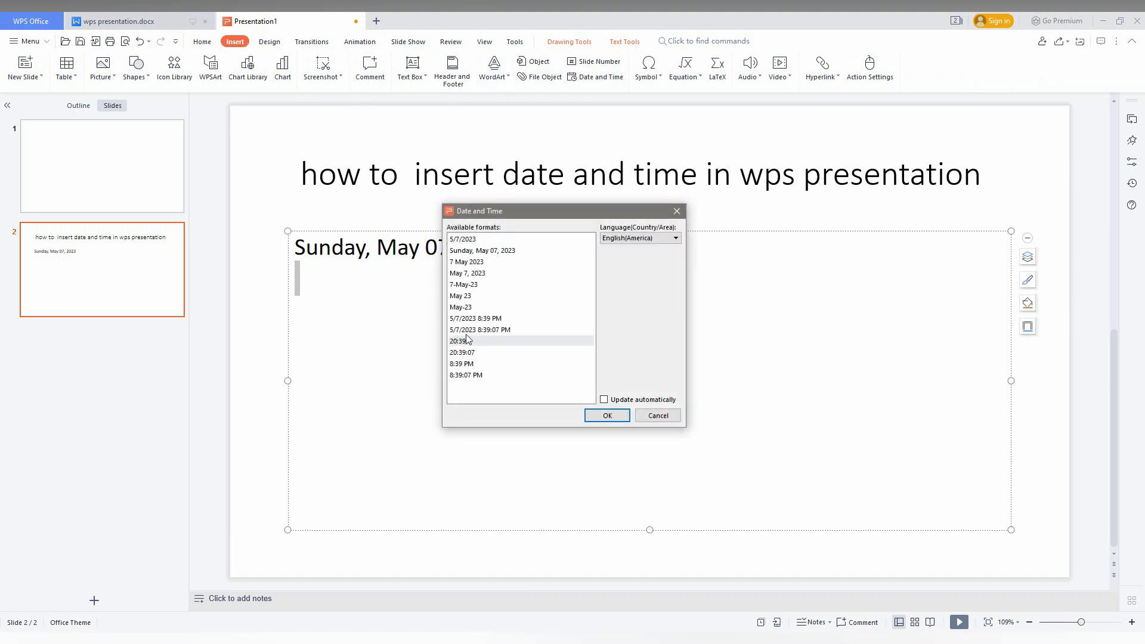
pyautogui.click(466, 327)
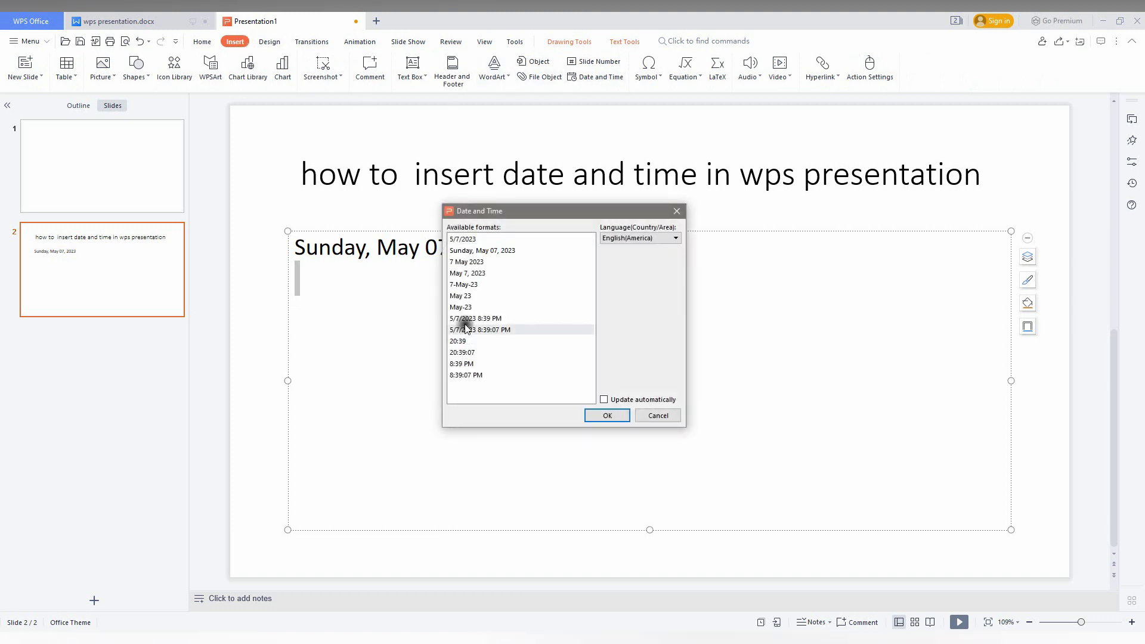
pyautogui.click(468, 355)
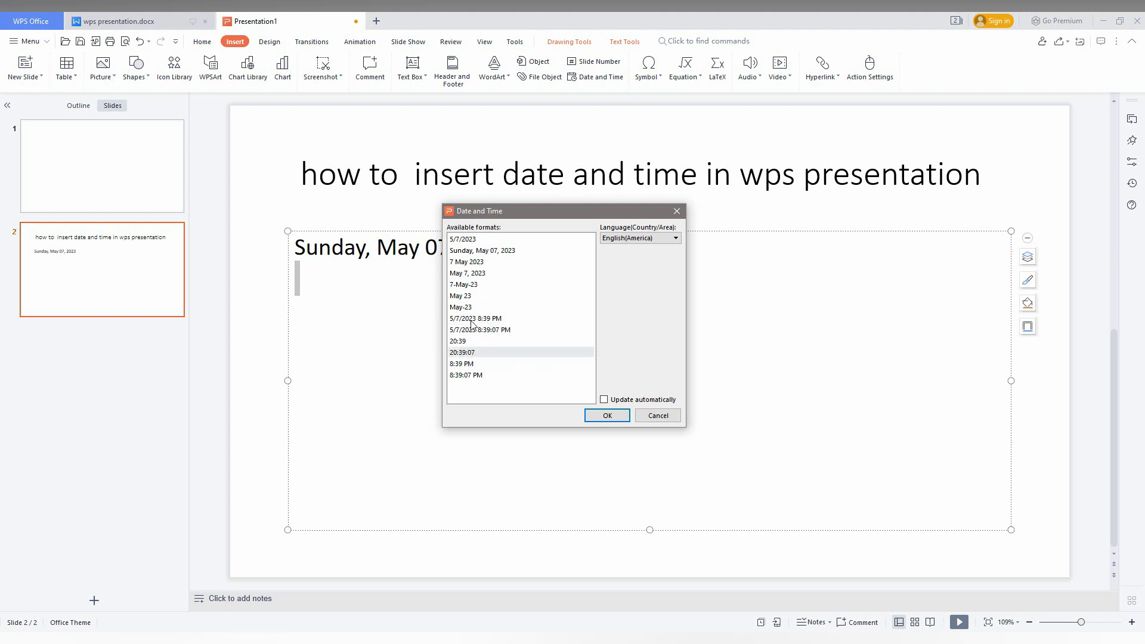
pyautogui.click(616, 416)
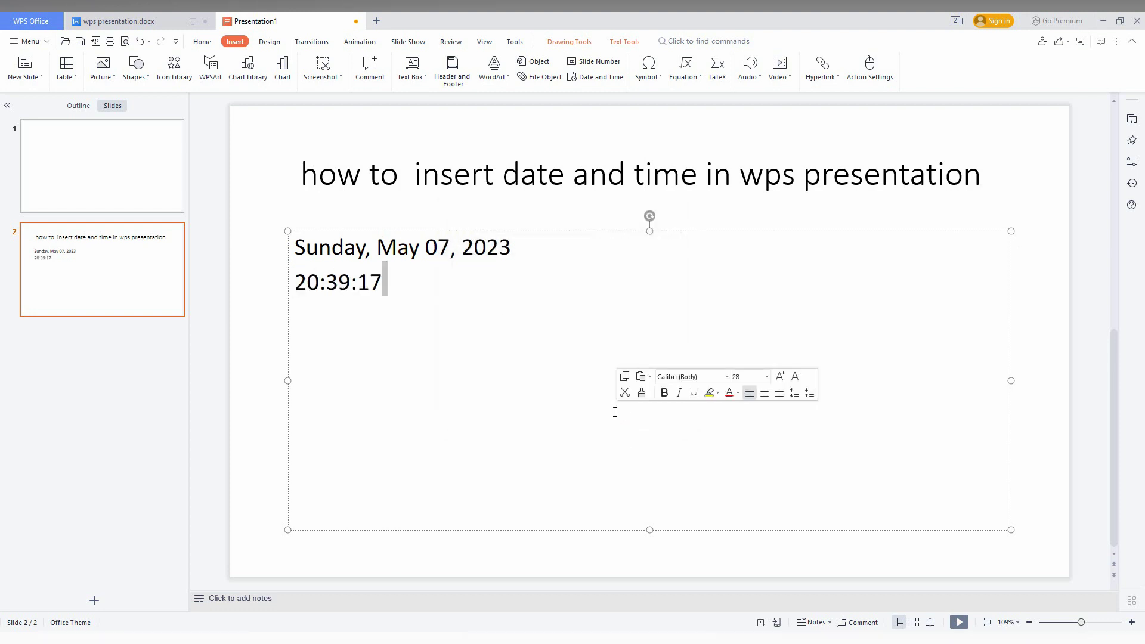